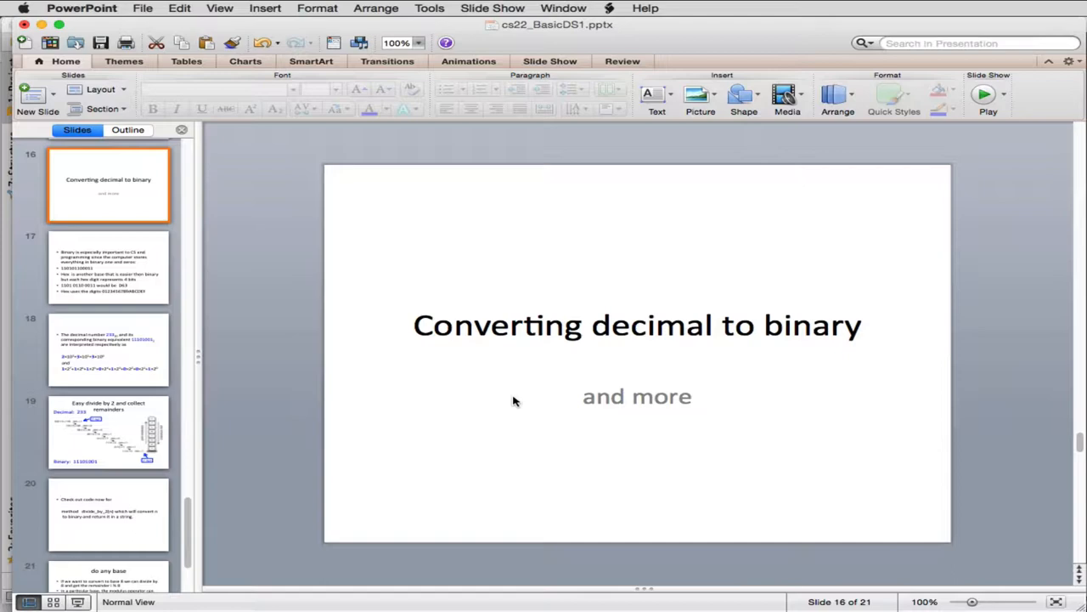
key(Down)
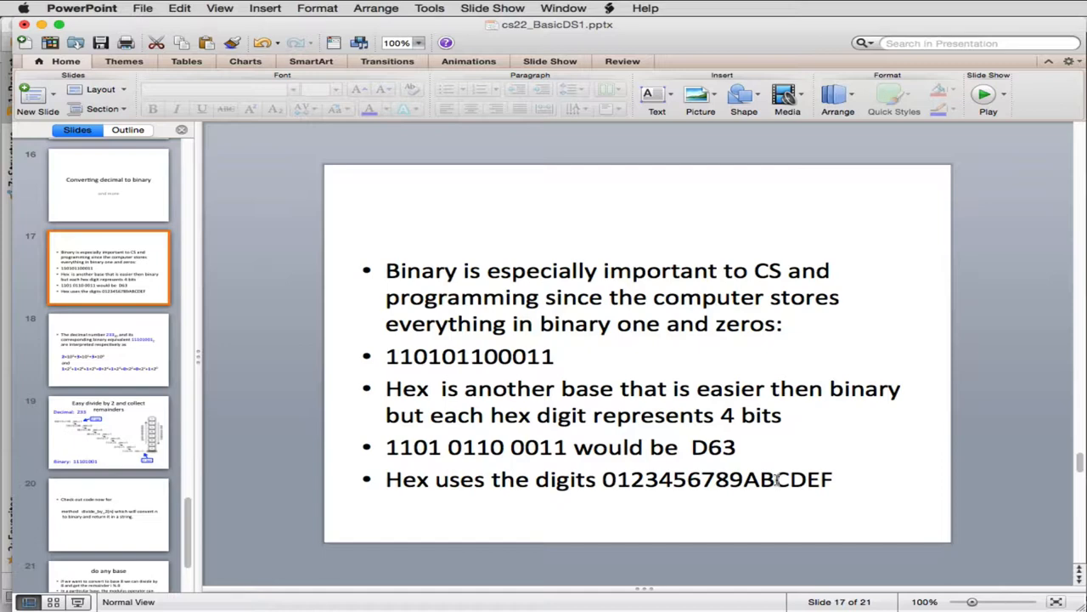
scroll(775, 480, down, 1)
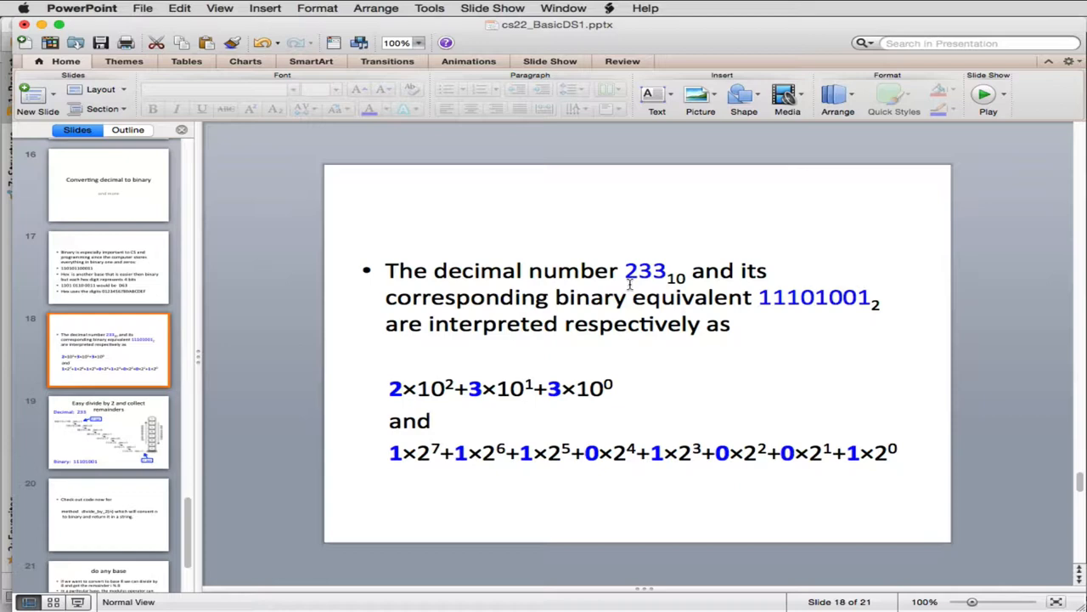
Place the cursor in slide 18's text just before the number 233.
click(661, 285)
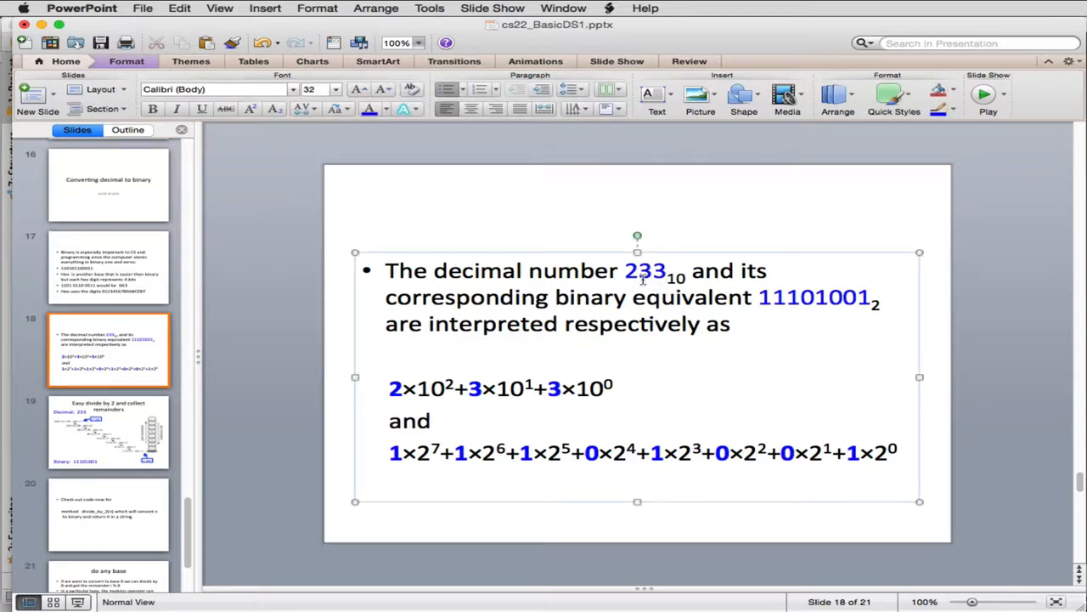
key(Left)
key(Left)
scroll(569, 477, down, 3)
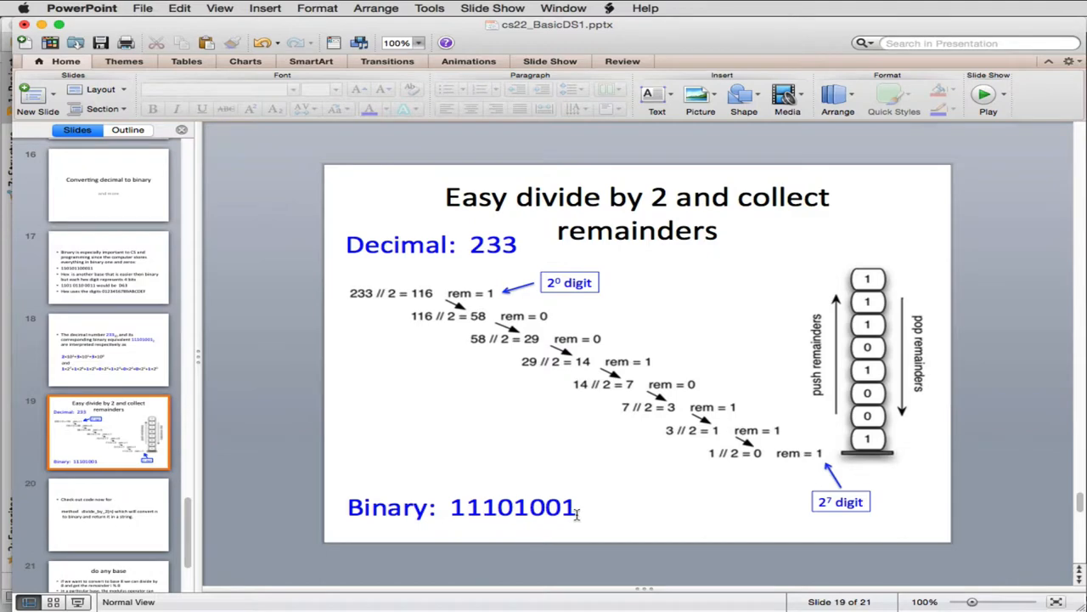
scroll(577, 513, down, 1)
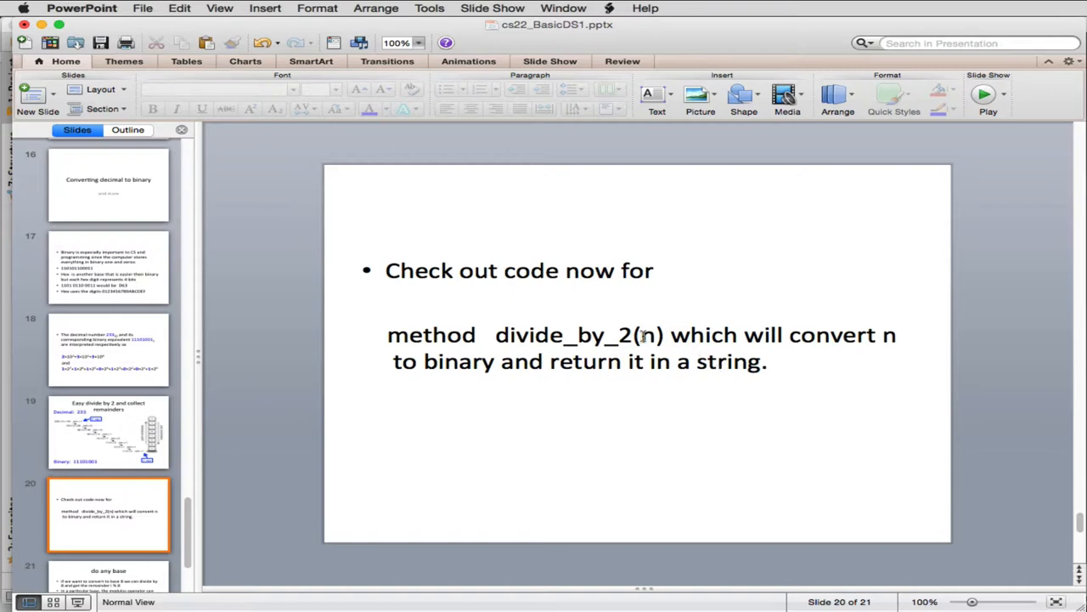
Switch from the slide 20 divide_by_2(n) explanation over to PyCharm.
key(super+Tab)
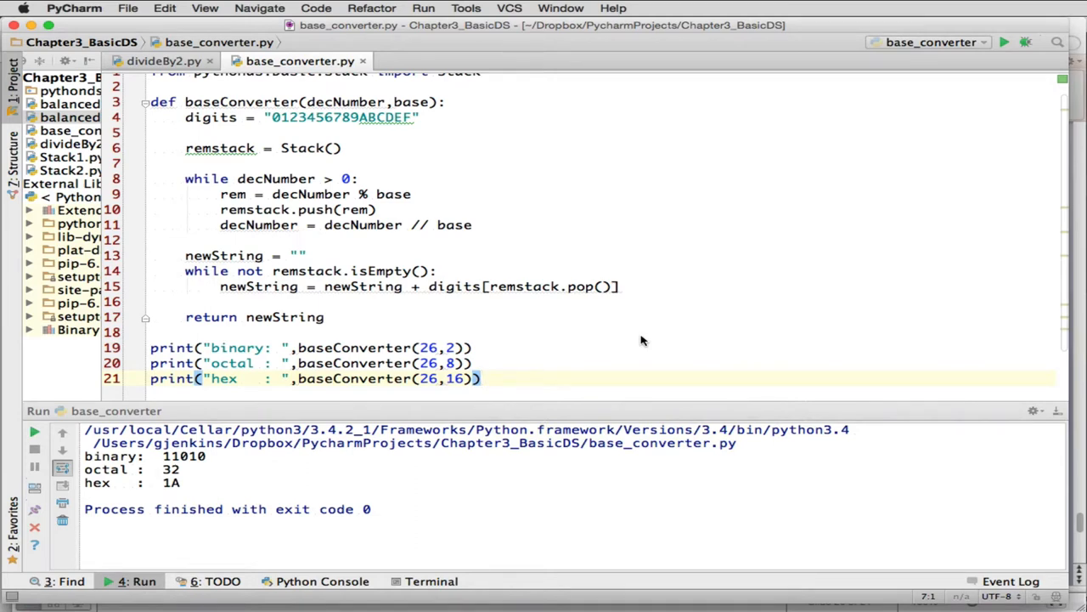
right_click(641, 340)
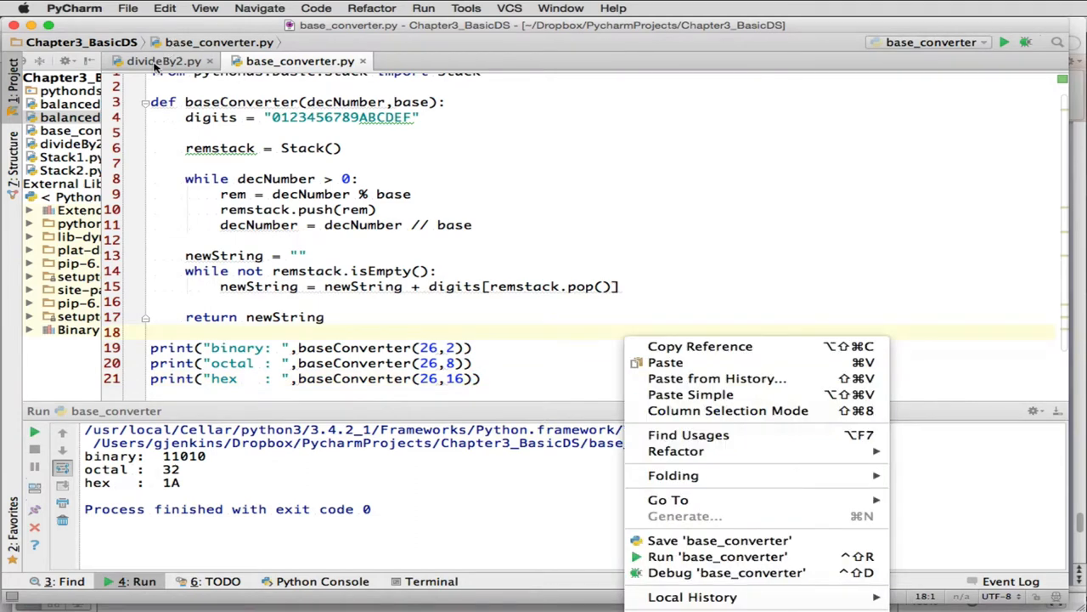
click(161, 61)
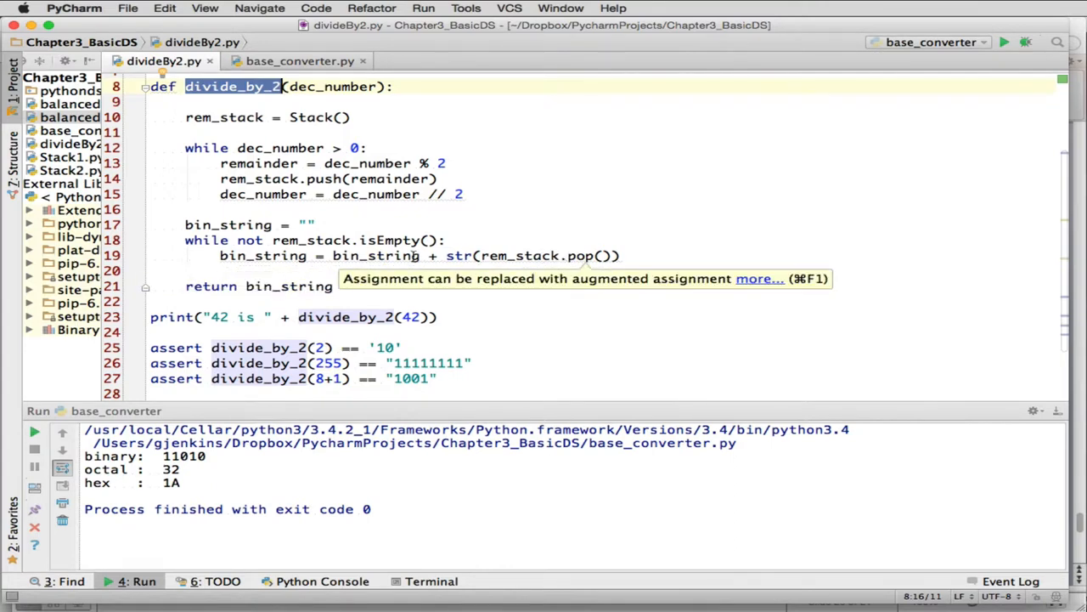
click(655, 255)
click(363, 288)
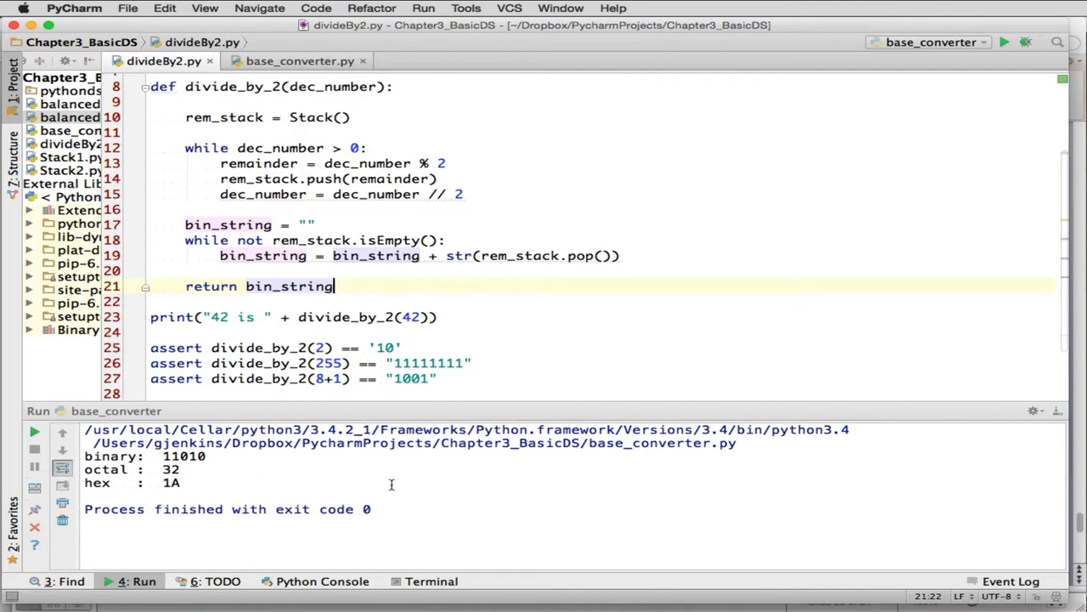
Run divideBy2.py so it prints '42 is 101010' with exit code 0.
right_click(522, 324)
click(627, 547)
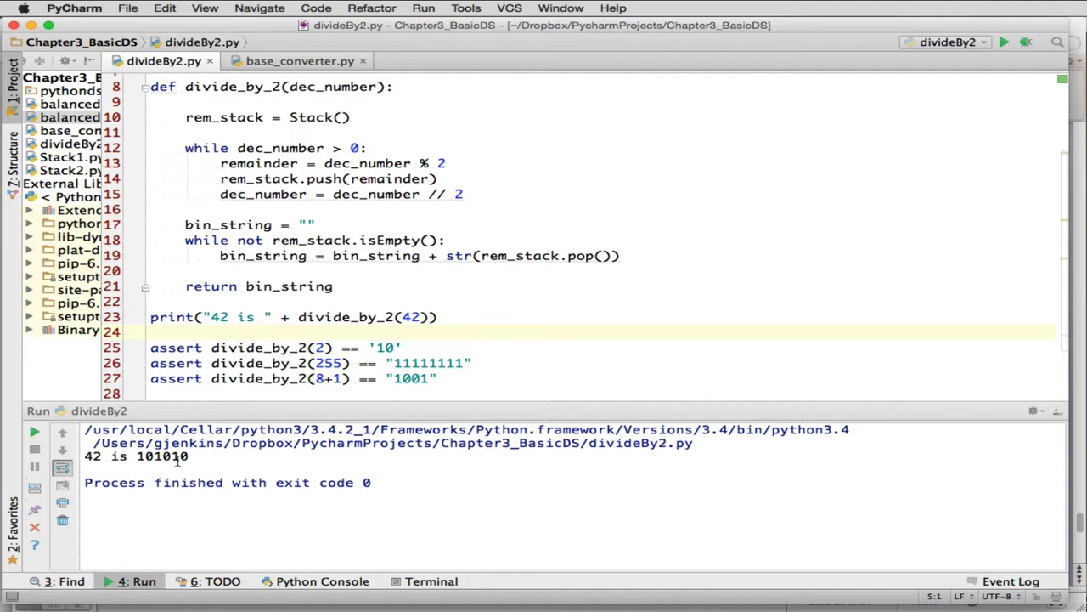
Review the assert tests, selecting 255 in the second assert of divideBy2.py.
click(424, 348)
double_click(329, 363)
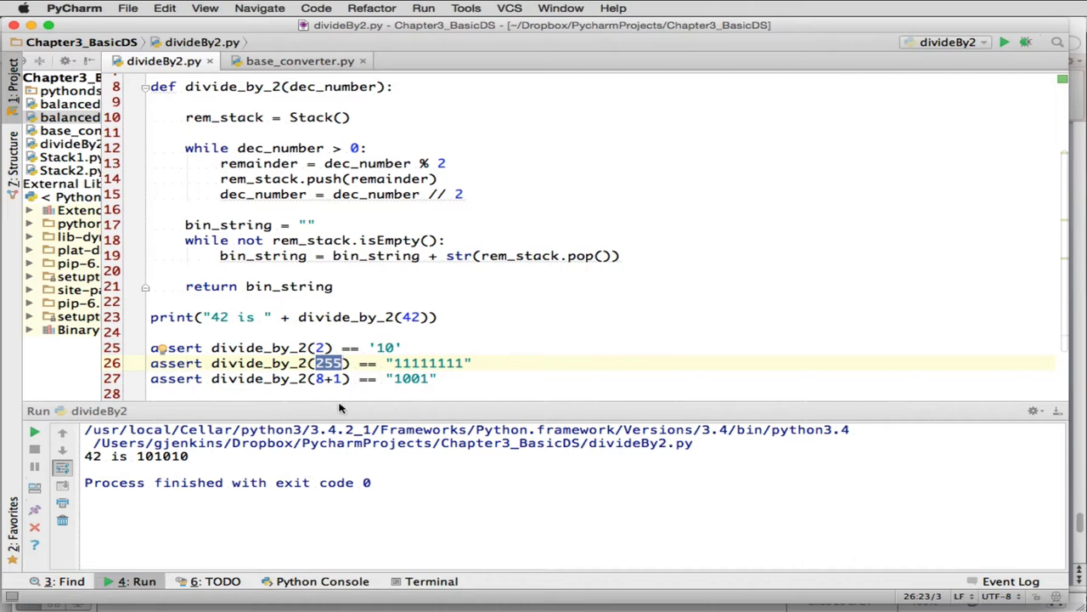
Return to PowerPoint and advance to slide 21, 'do any base'.
key(super+Tab)
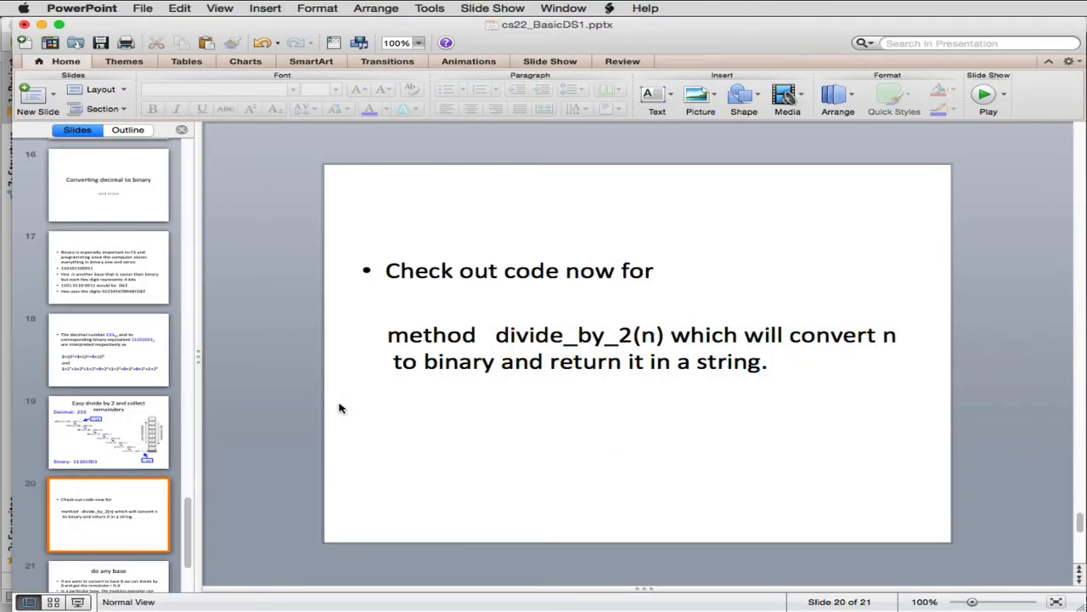
key(Down)
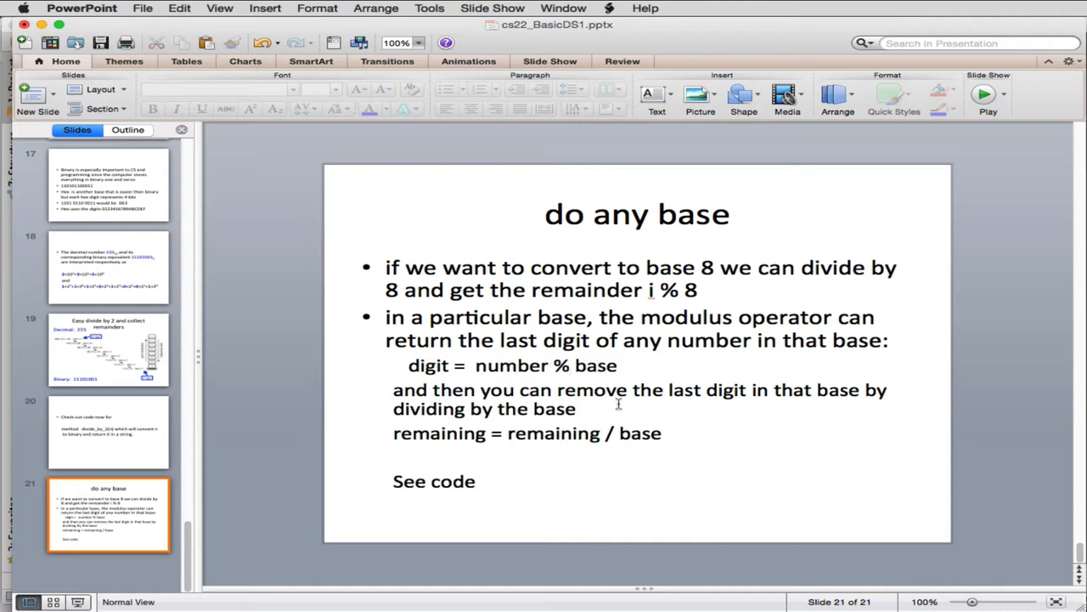
Edit the slide to read remaining = remaining // base, then switch back to PyCharm.
click(613, 435)
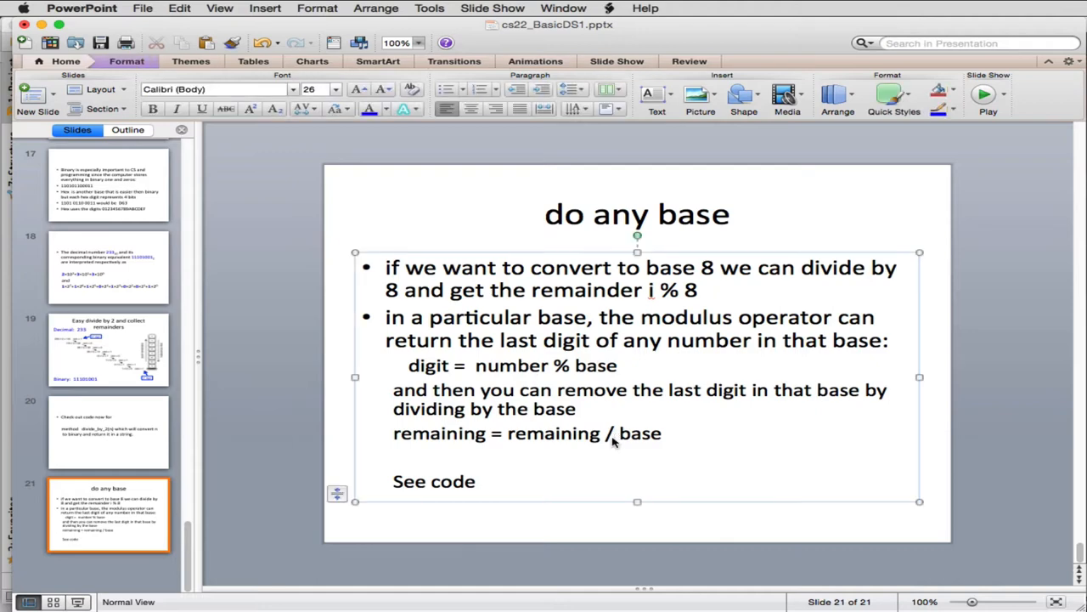
text(/)
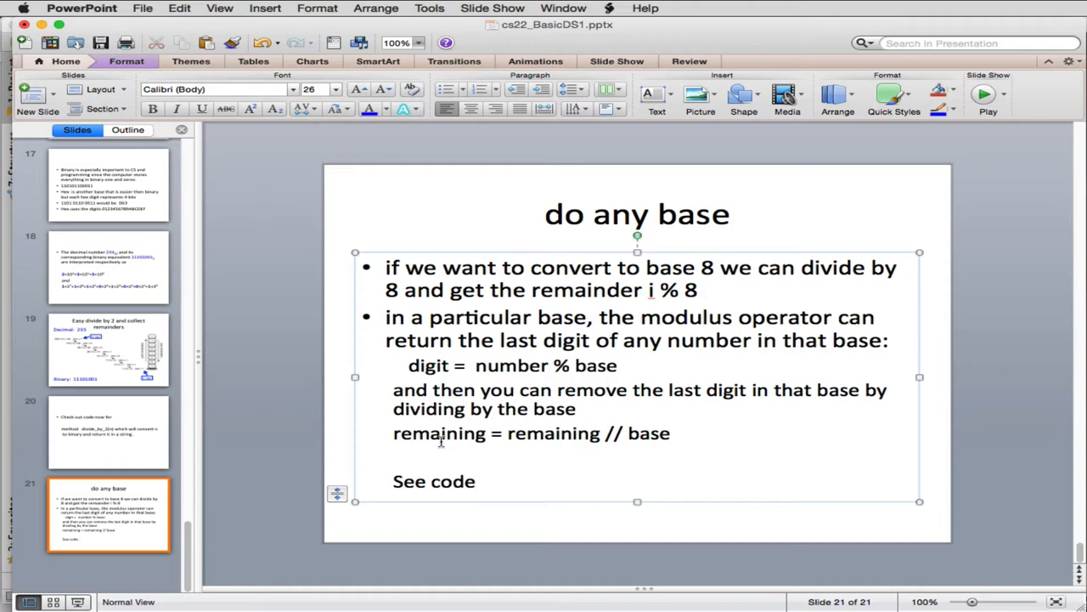
key(super+Tab)
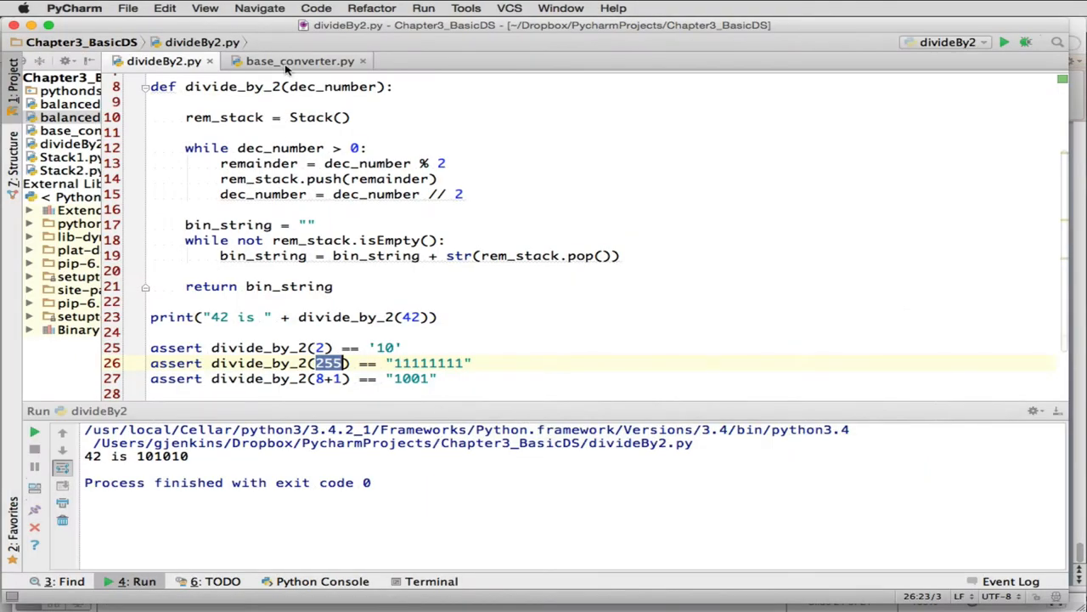
click(286, 66)
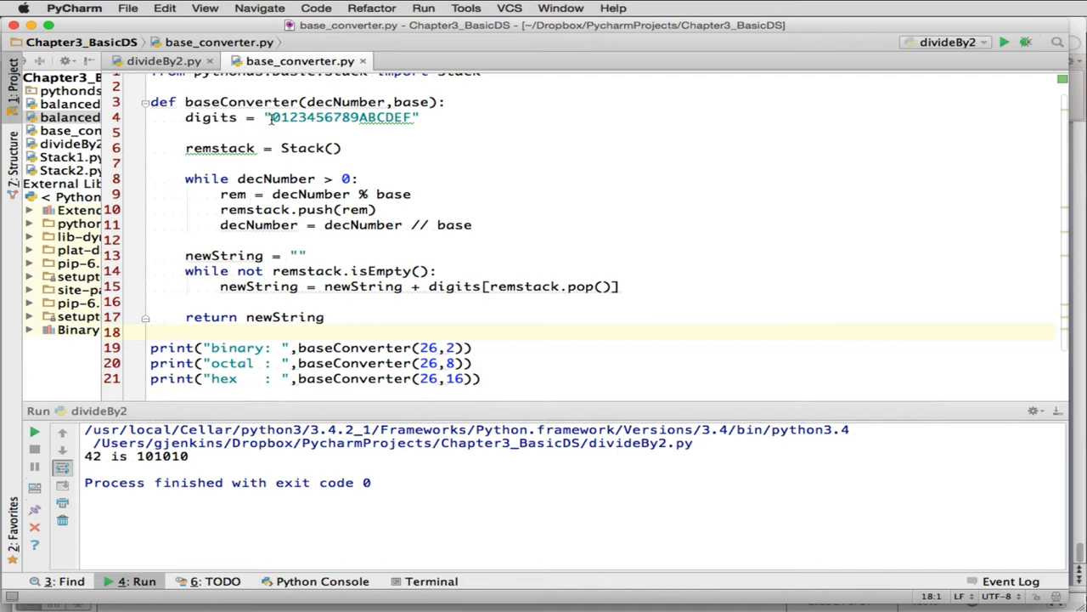
drag(270, 117, 412, 119)
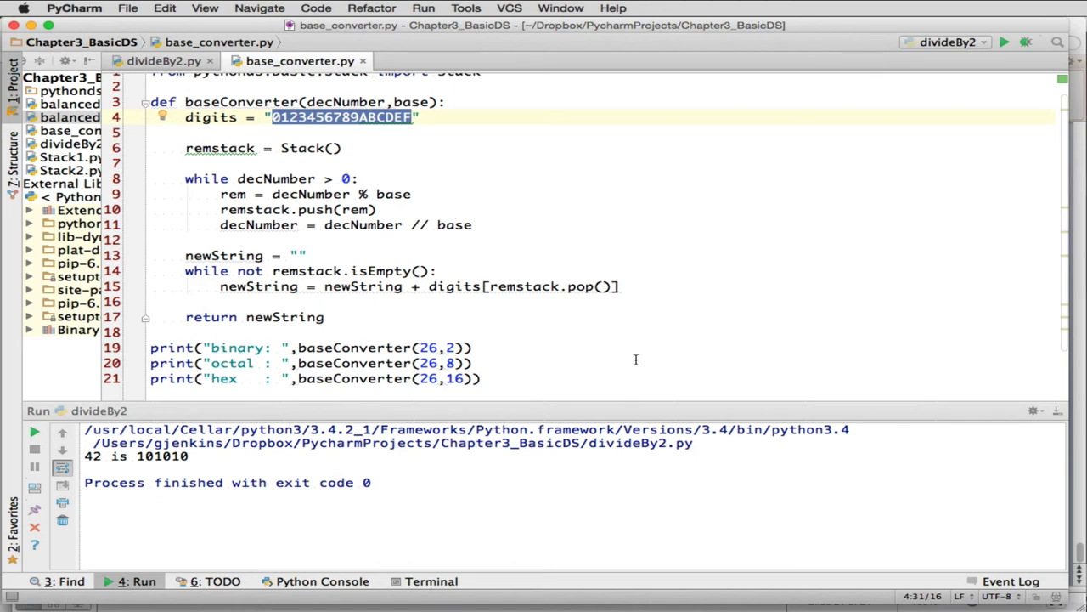
scroll(635, 360, down, 3)
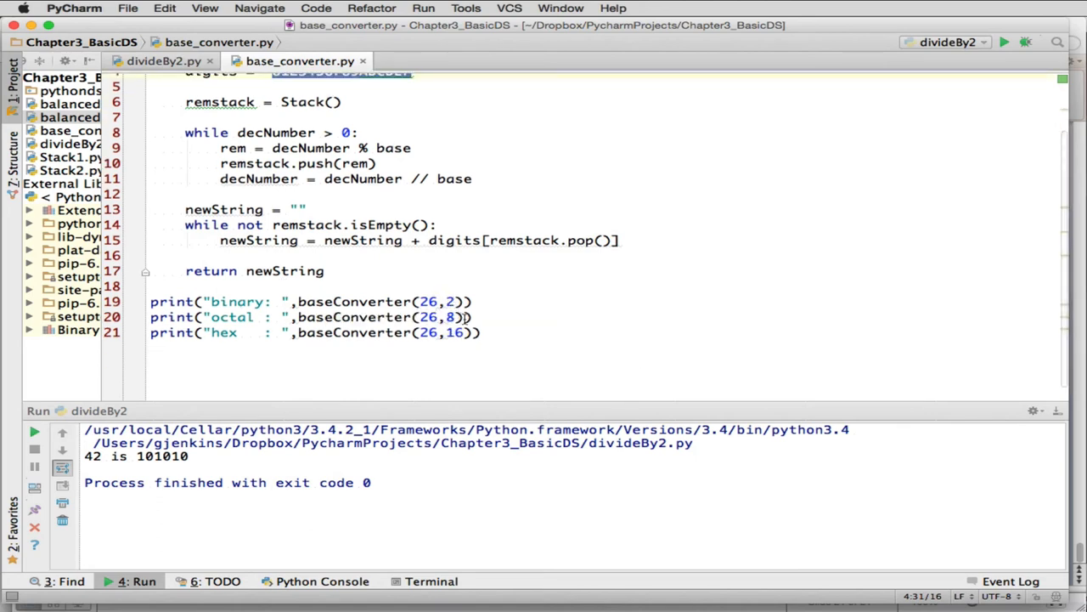
Run base_converter.py, printing binary 11010, octal 32 and hex 1A for 26.
right_click(559, 307)
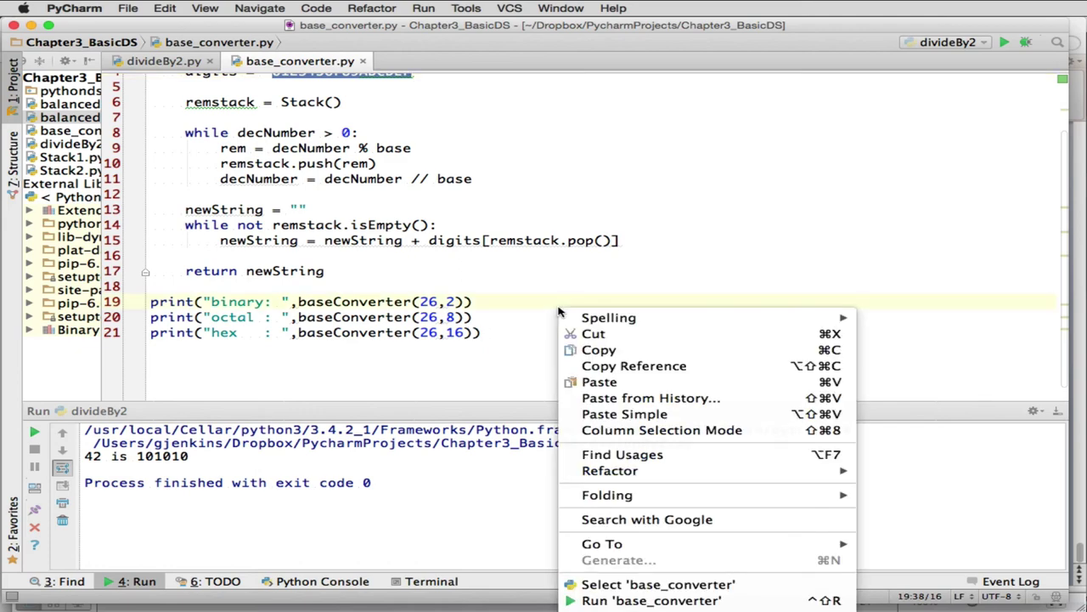
click(679, 584)
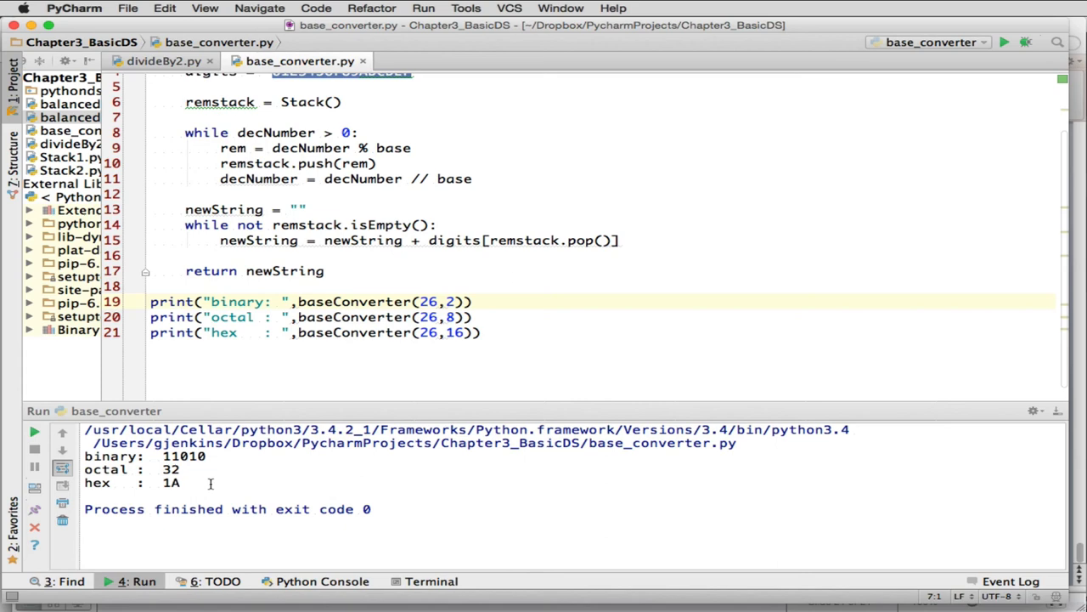
scroll(574, 253, up, 3)
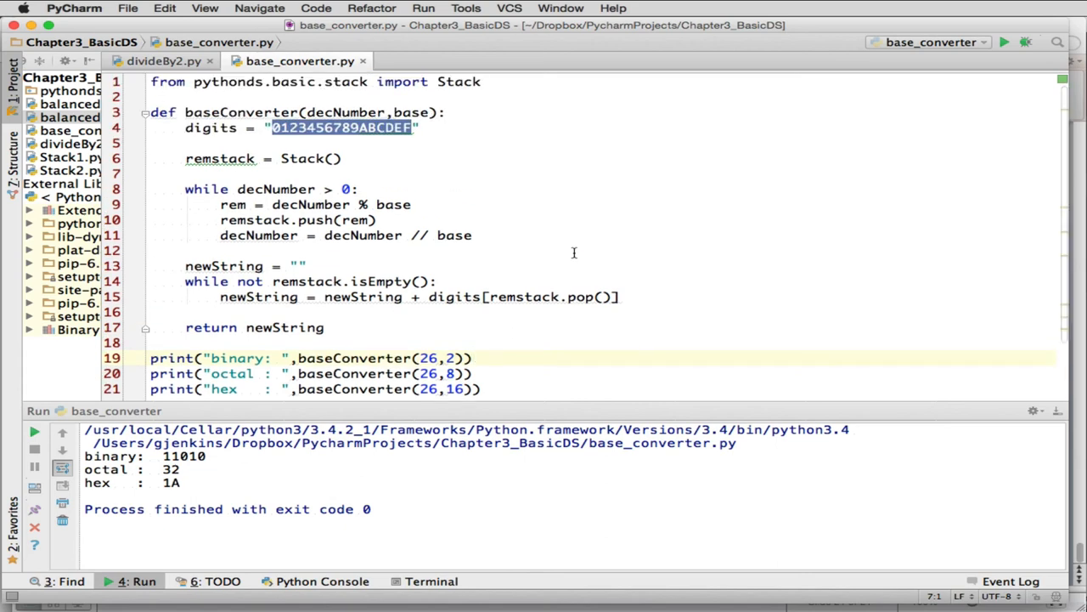